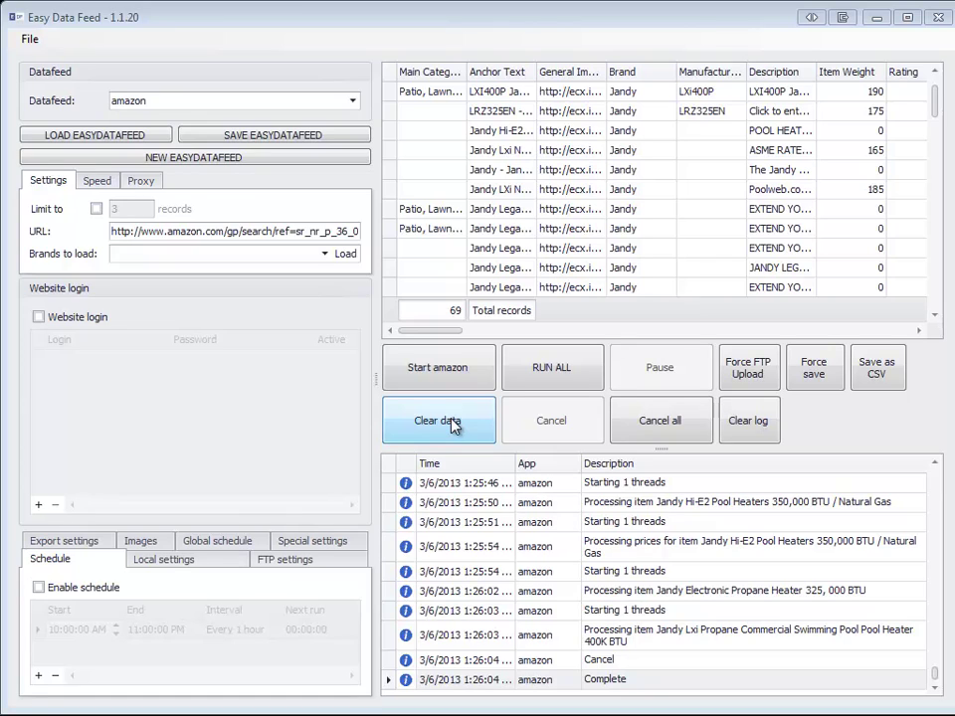
Open the load-from-web dialog and dismiss it without loading a feed
click(30, 39)
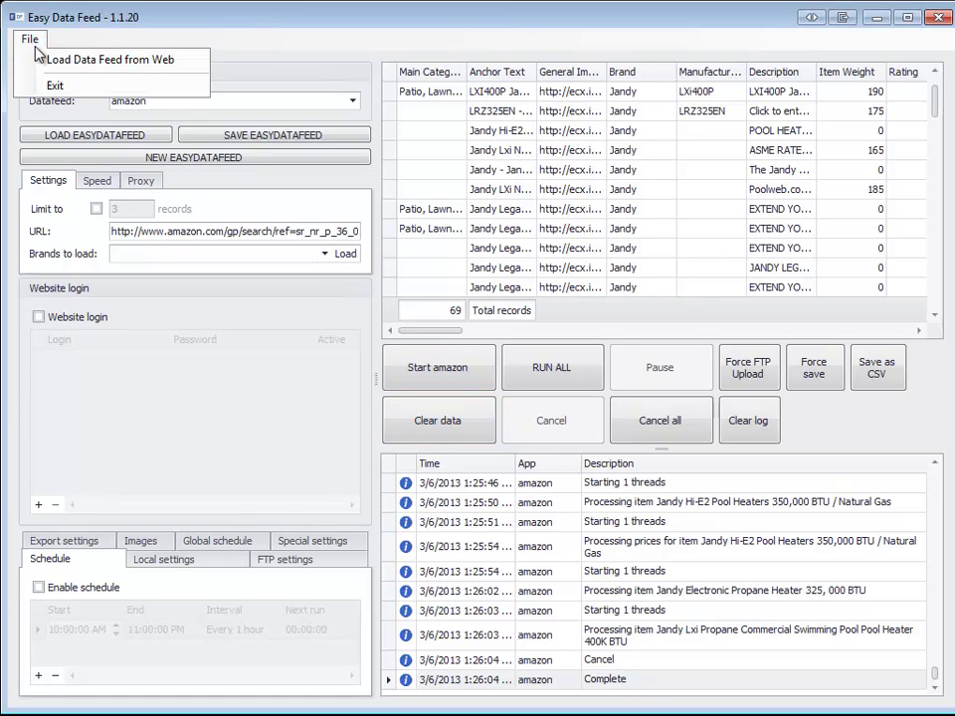
click(171, 59)
drag(30, 22, 600, 119)
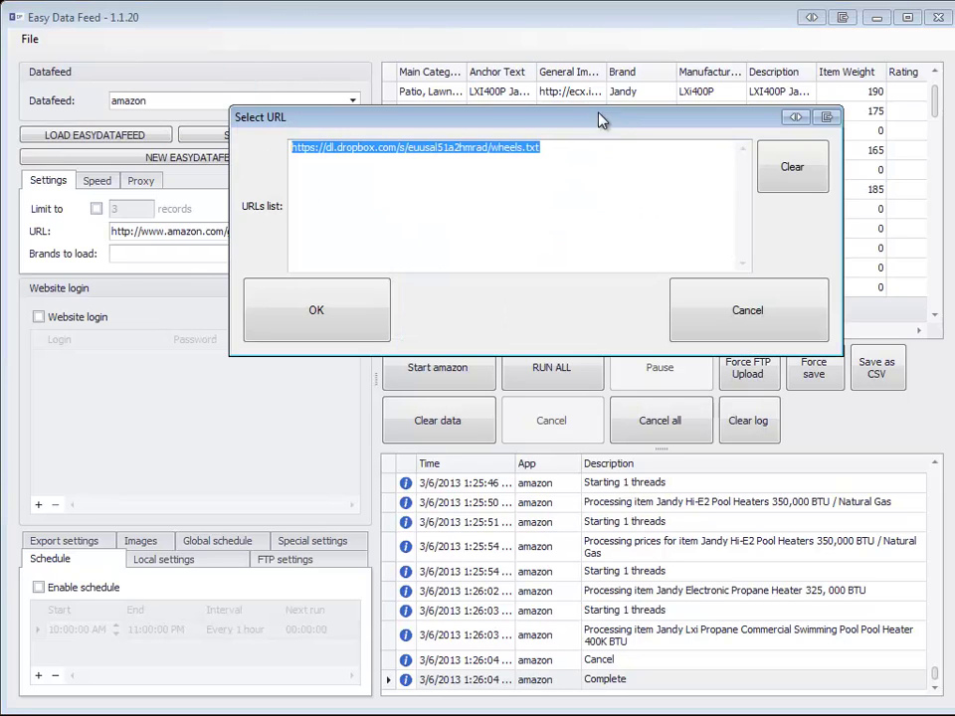
click(612, 173)
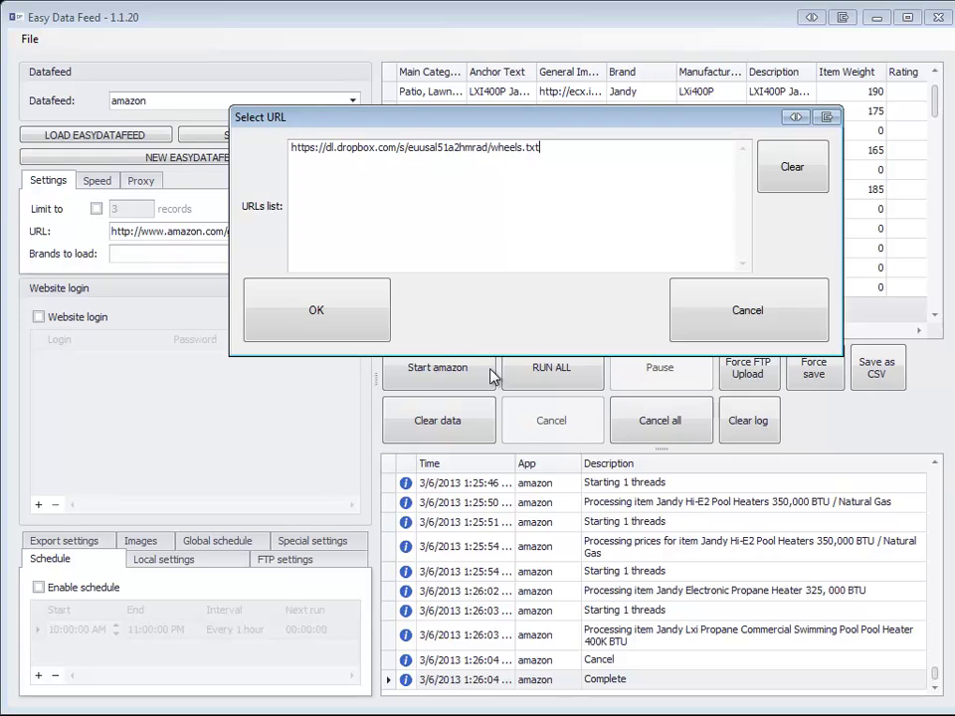
key(Return)
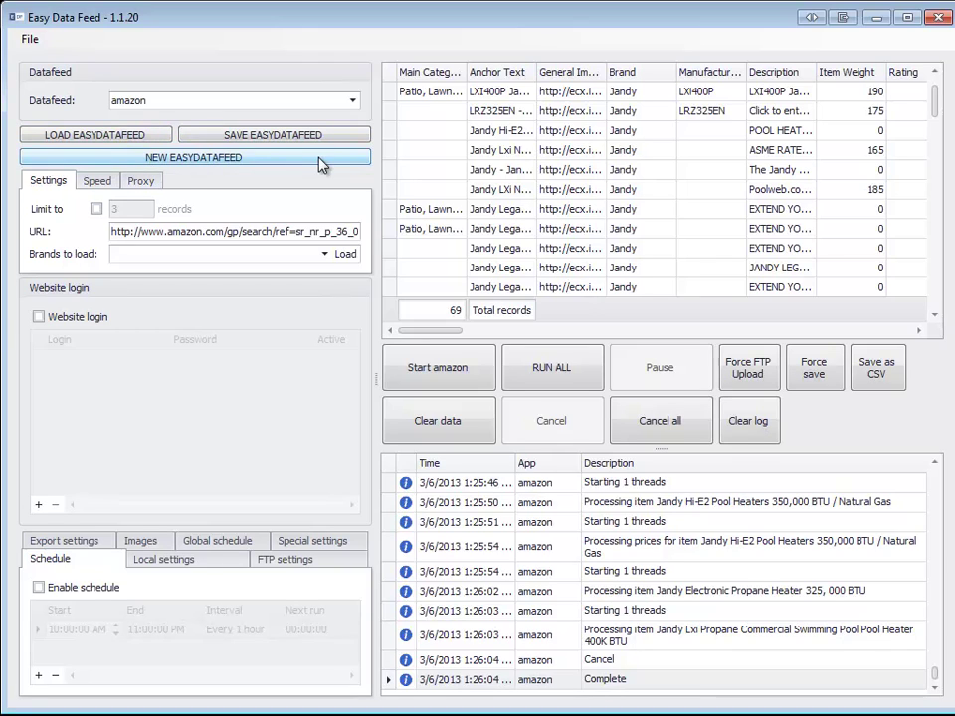
Review the General, Speed (threads, delay) and Proxy tabs, leaving the brand list unchanged
click(47, 180)
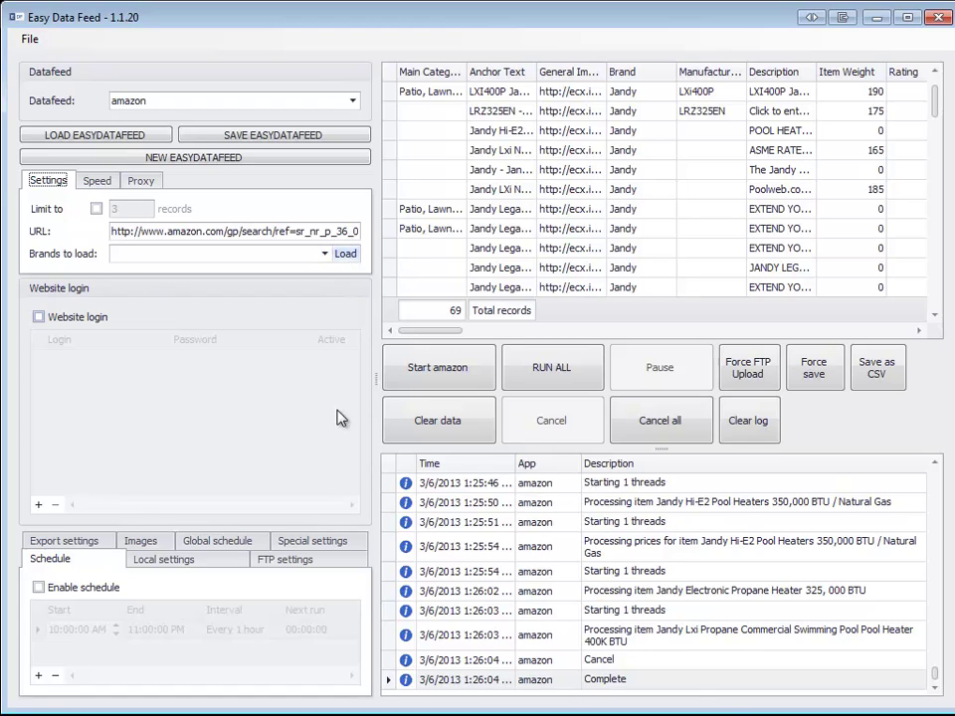
click(324, 253)
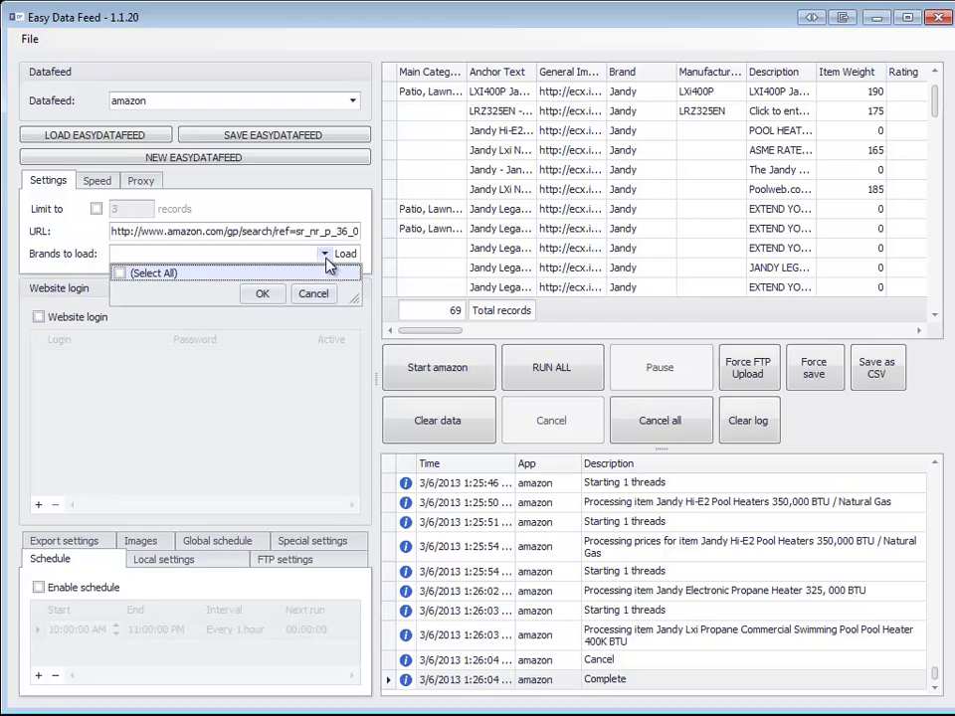
click(295, 323)
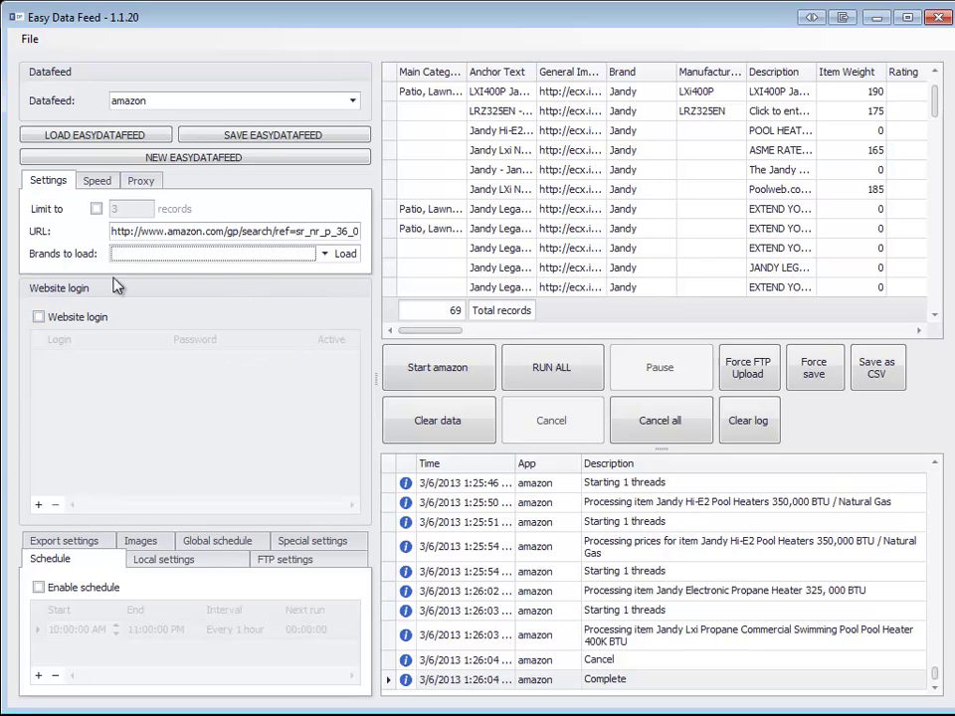
click(97, 180)
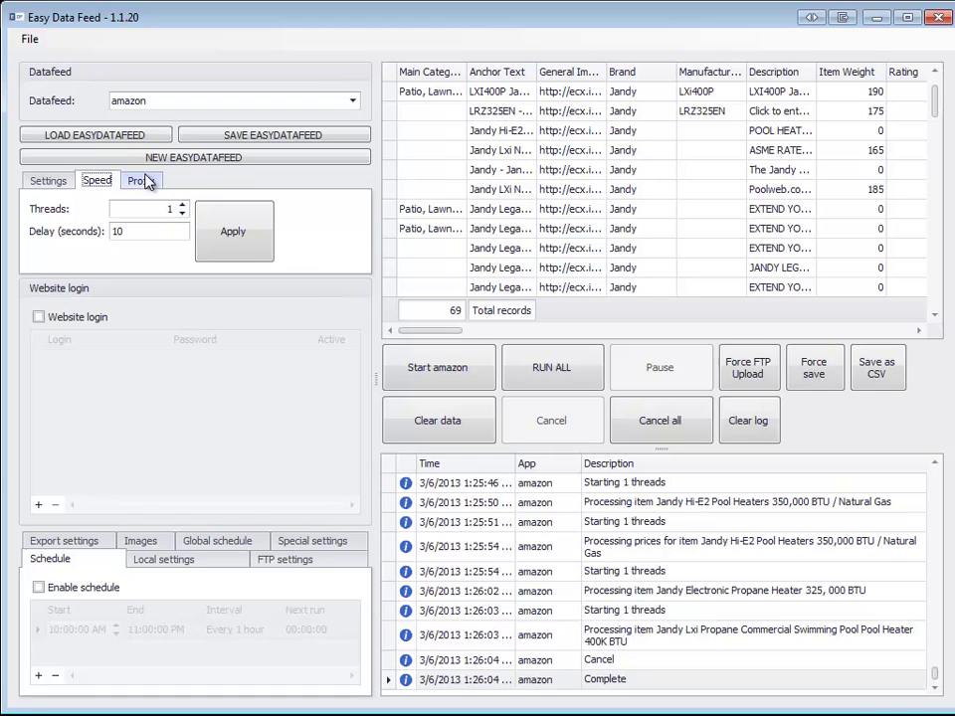
click(146, 182)
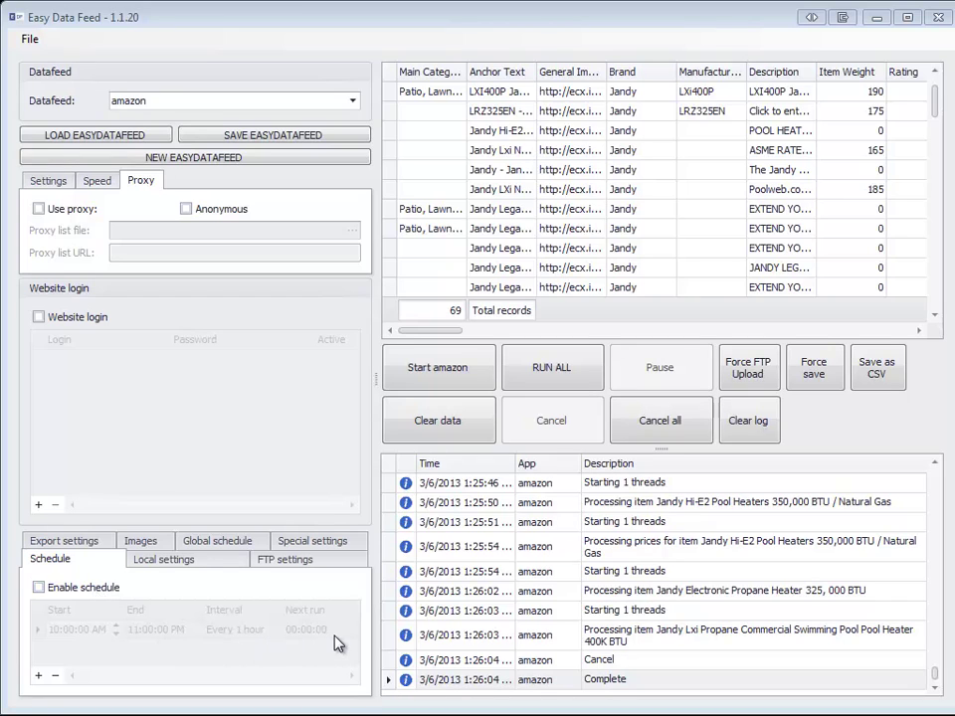
click(194, 560)
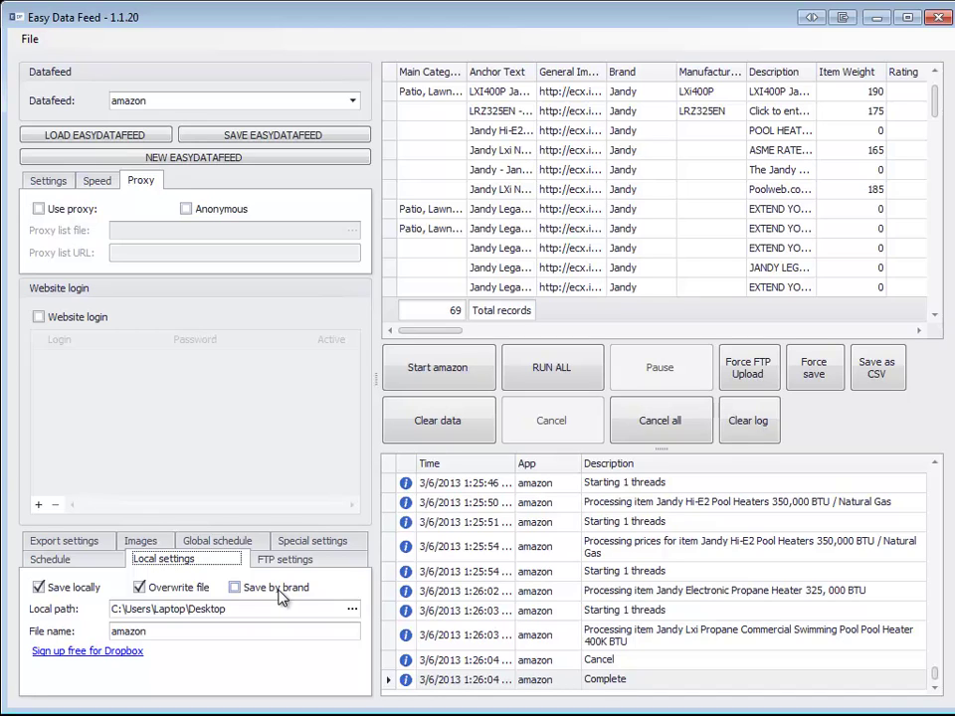
View the FTP upload settings, left switched off, then the Export settings
click(285, 559)
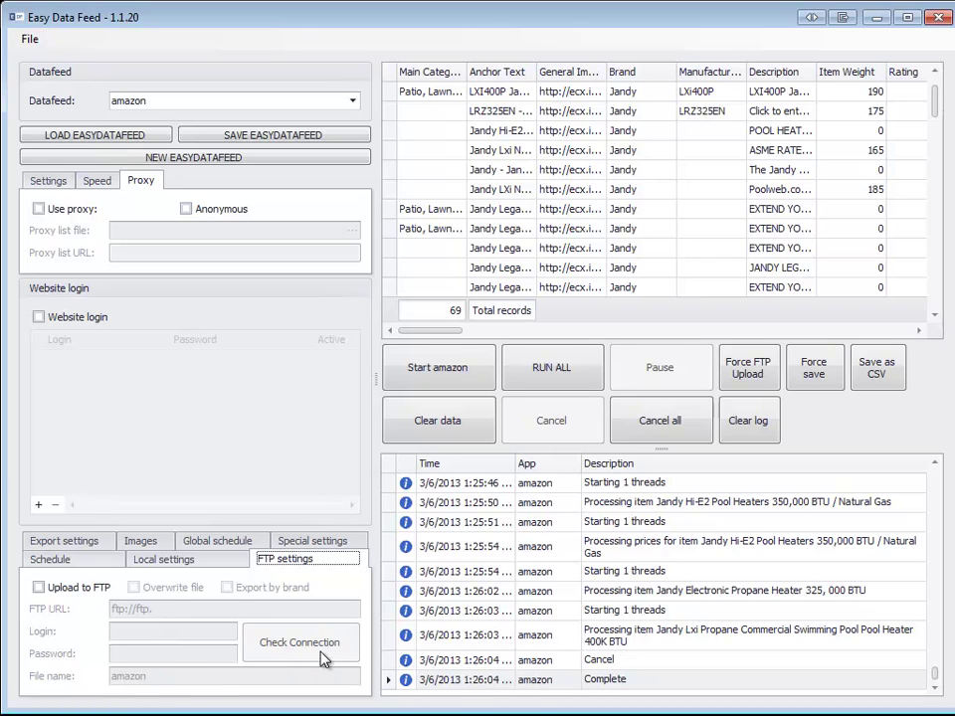
click(66, 542)
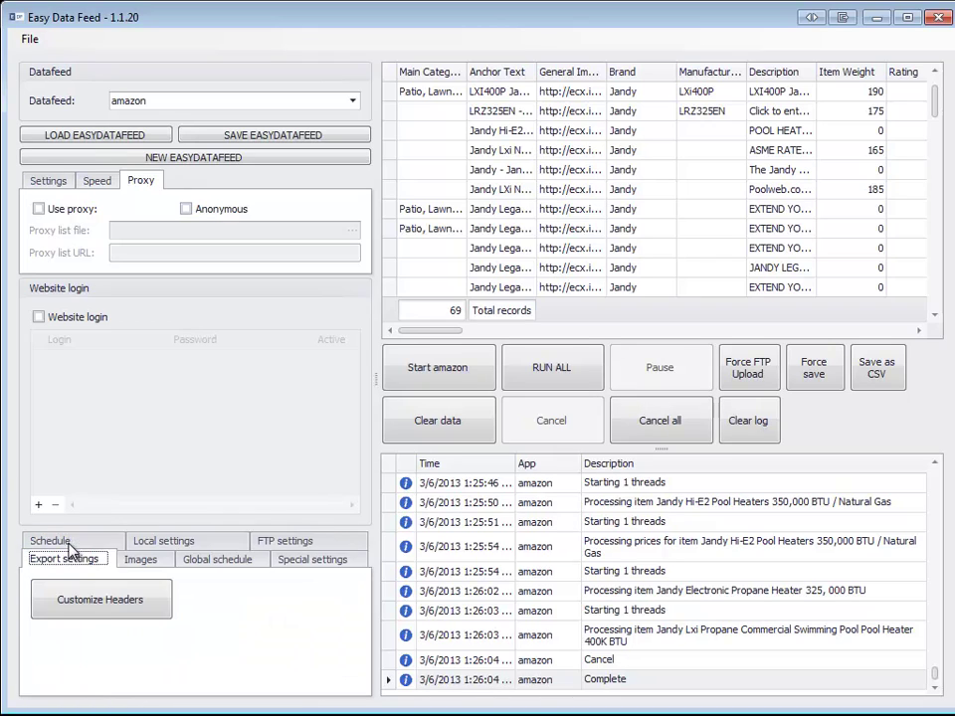
click(128, 595)
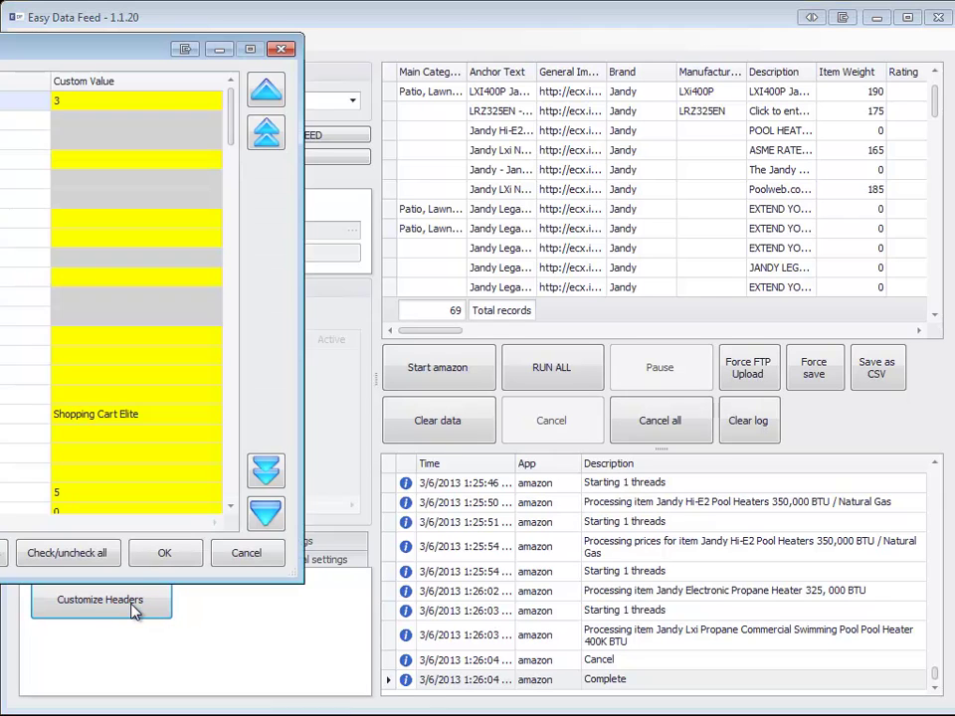
drag(14, 52, 330, 26)
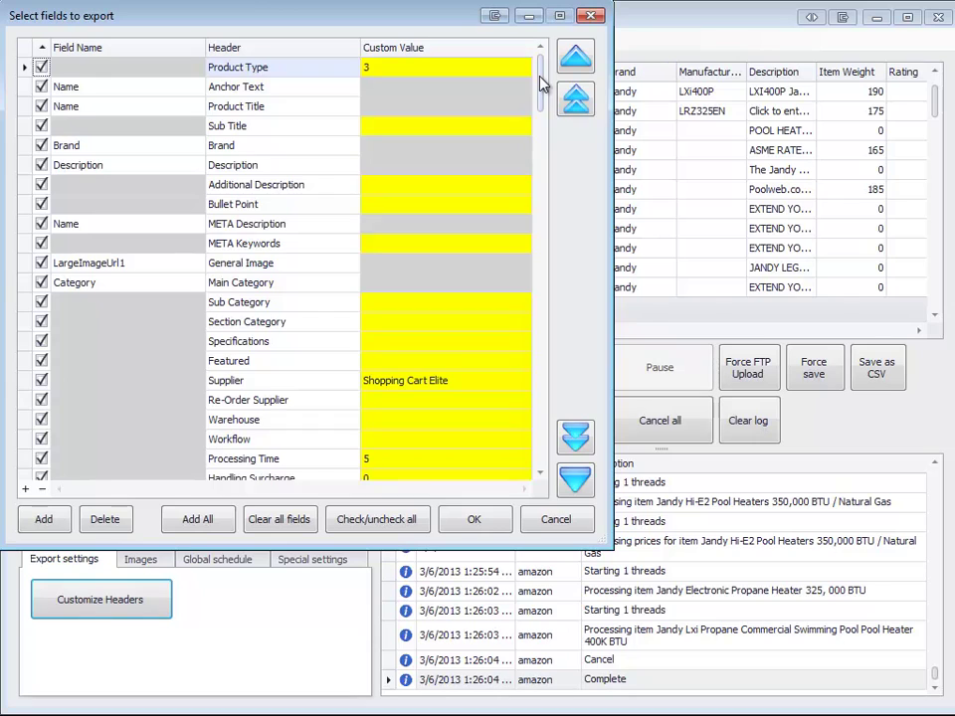
drag(543, 85, 541, 438)
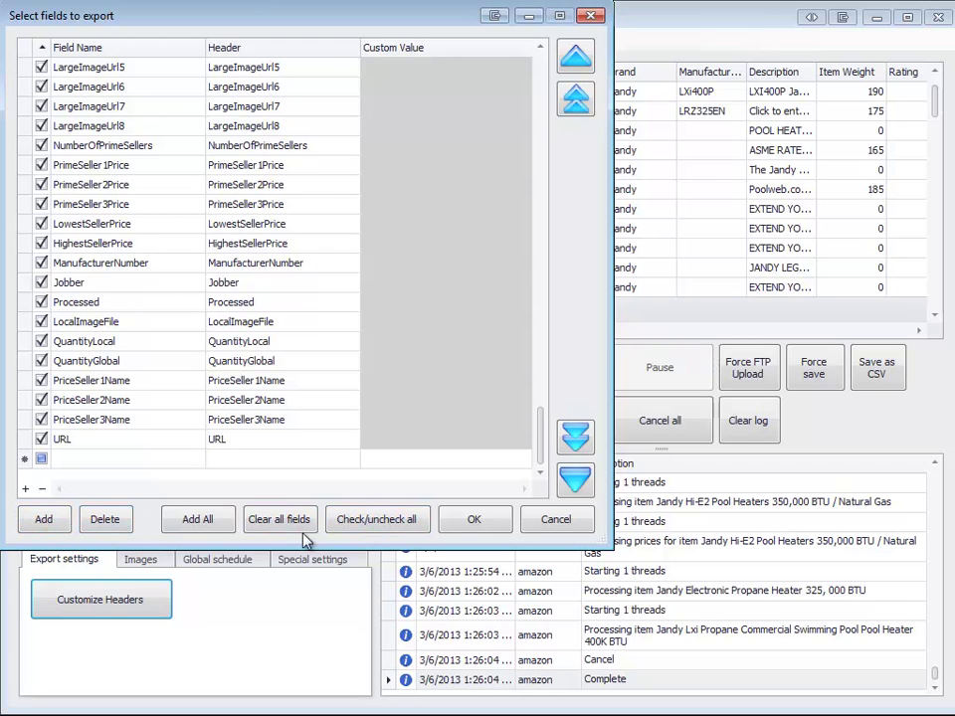
drag(537, 430, 540, 60)
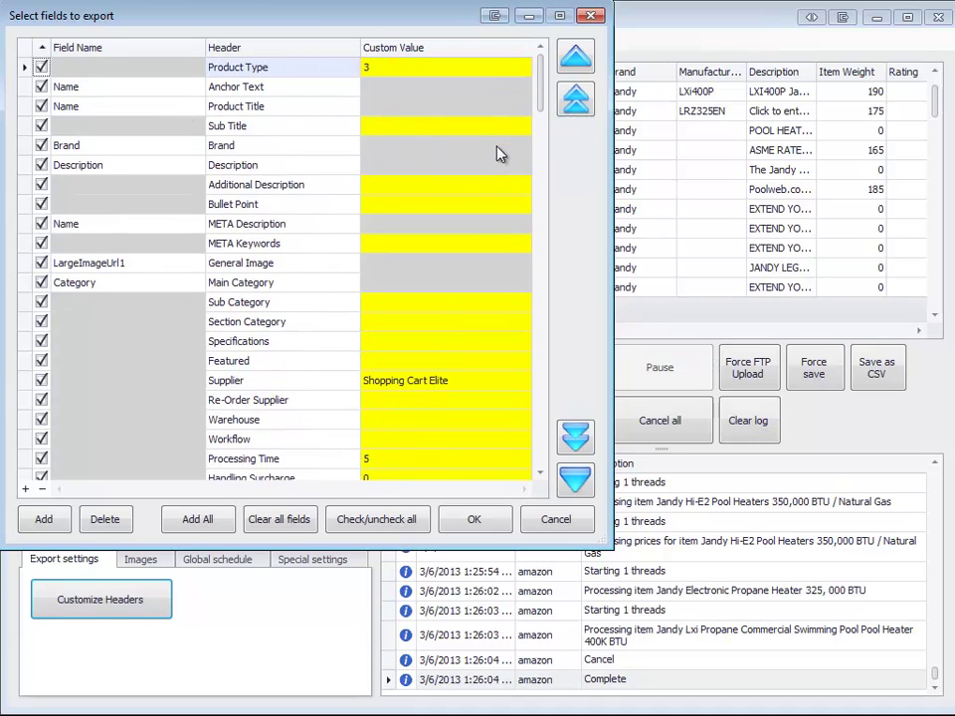
scroll(424, 392, down, 2)
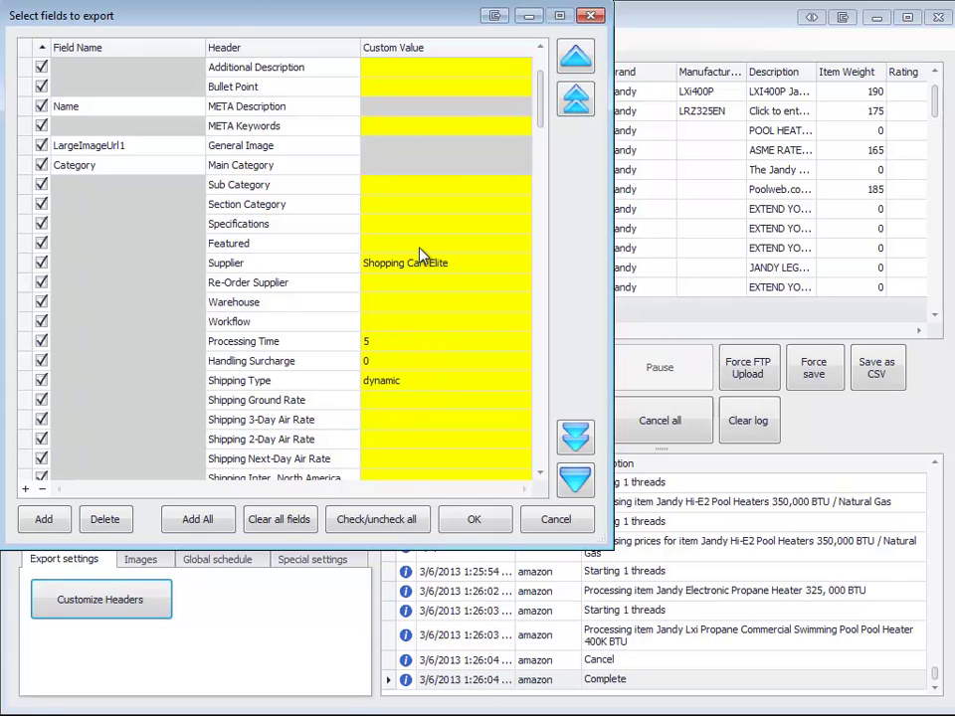
scroll(418, 254, up, 2)
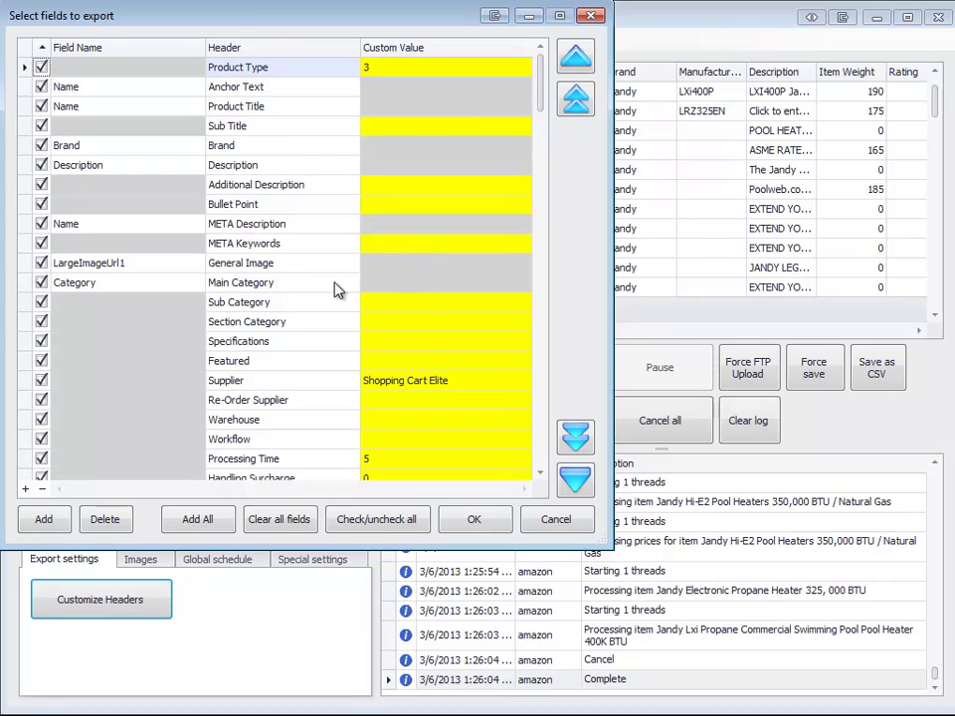
Inspect General Image's field choices, keeping LargeImageUrl1, and the category custom values
click(168, 262)
click(196, 263)
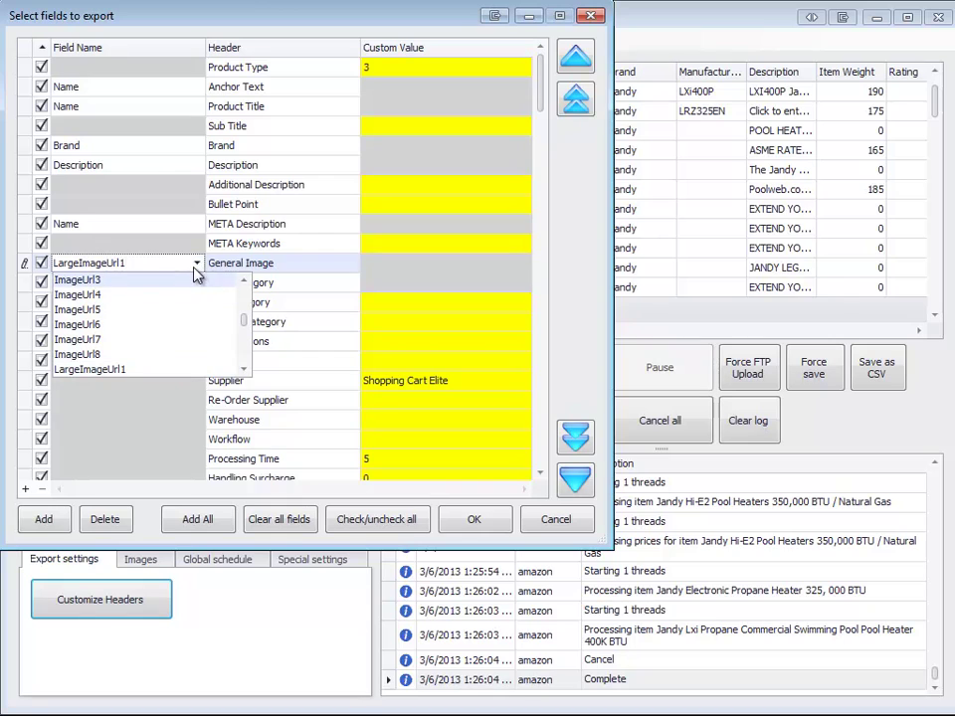
click(240, 263)
click(447, 280)
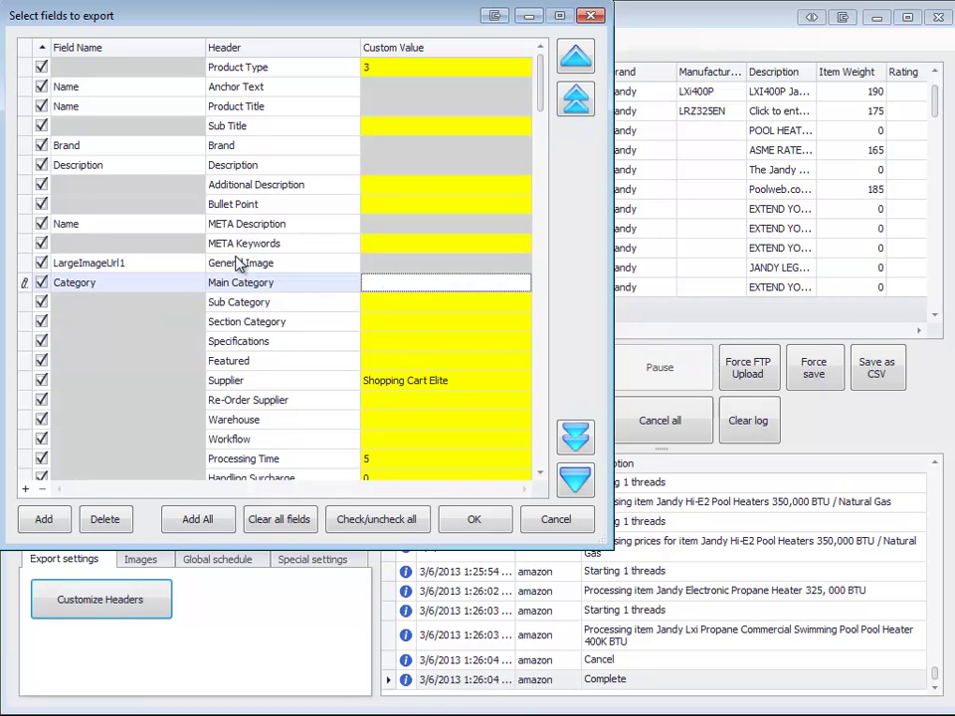
click(198, 263)
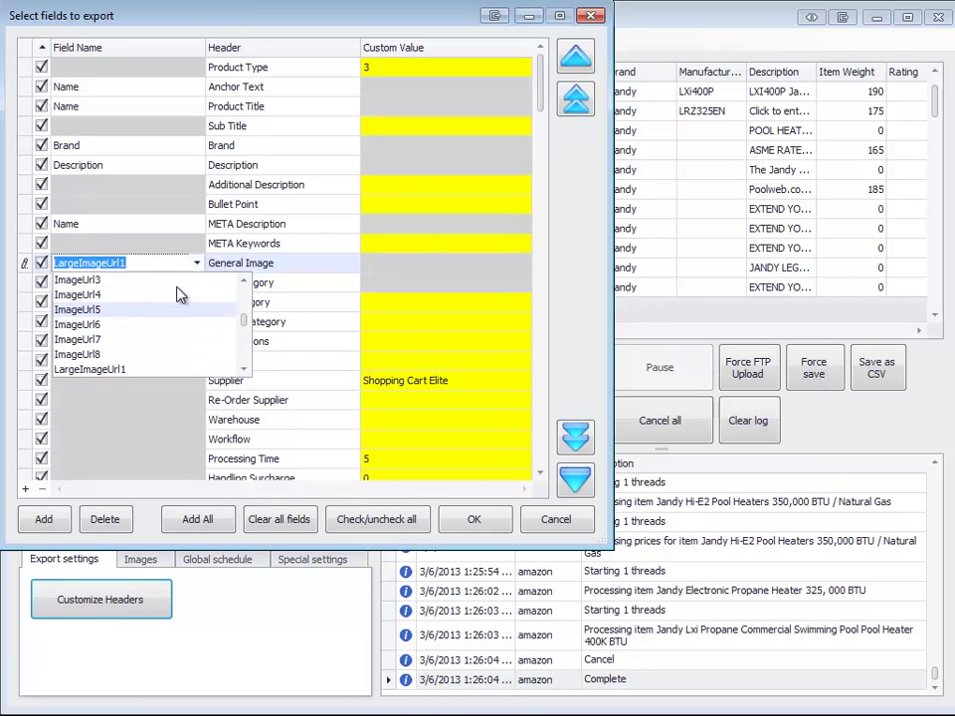
click(256, 264)
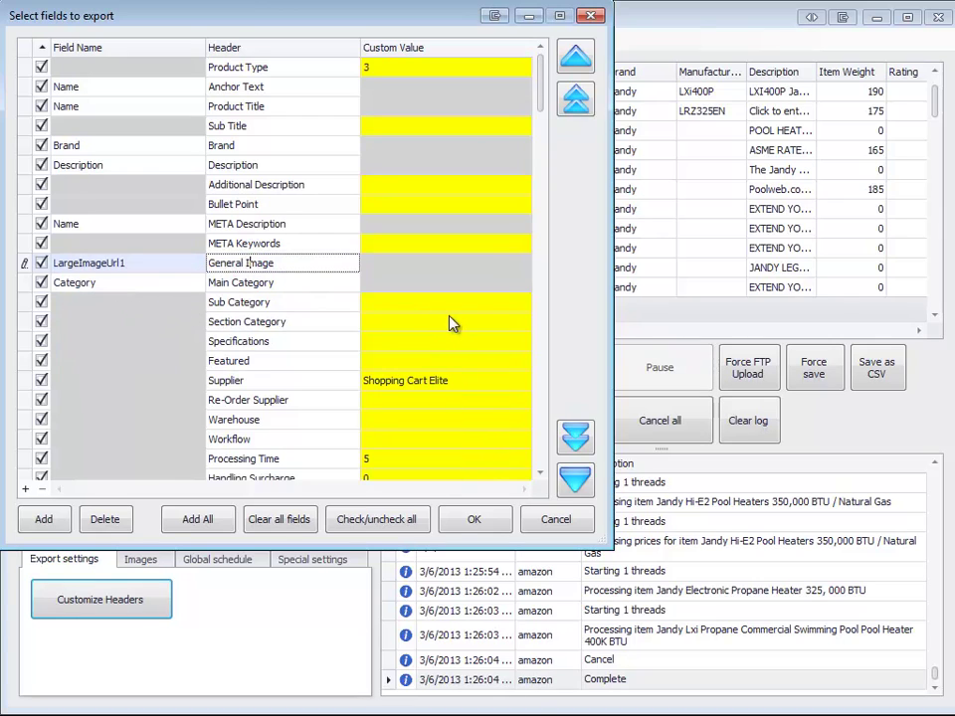
click(426, 304)
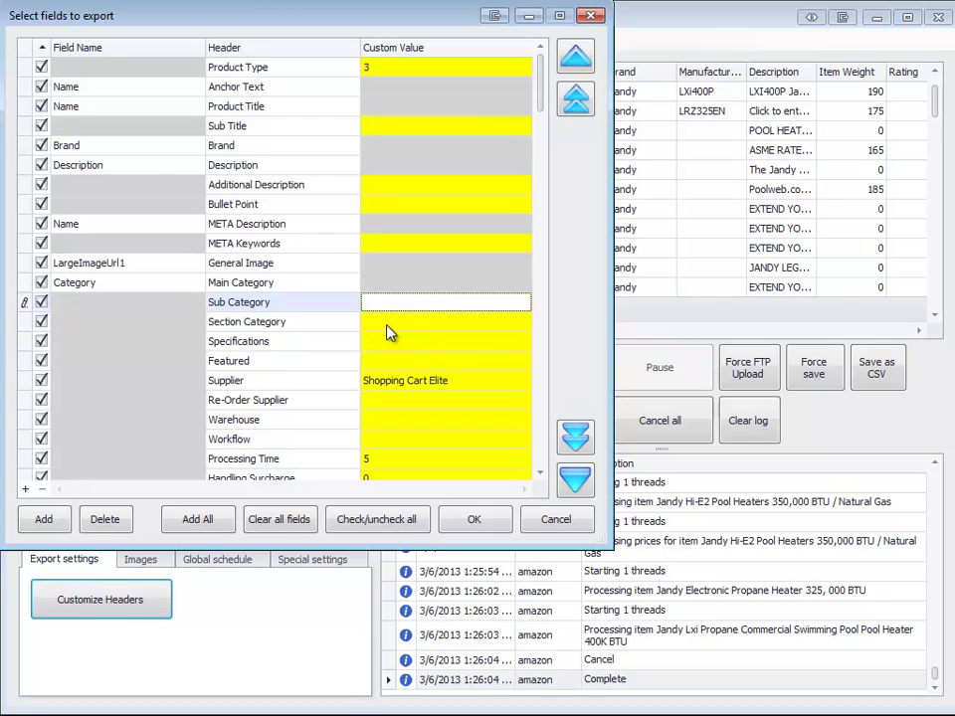
click(388, 322)
Recheck General Image's value, cancel the export-fields dialog, and show the Images settings
click(146, 262)
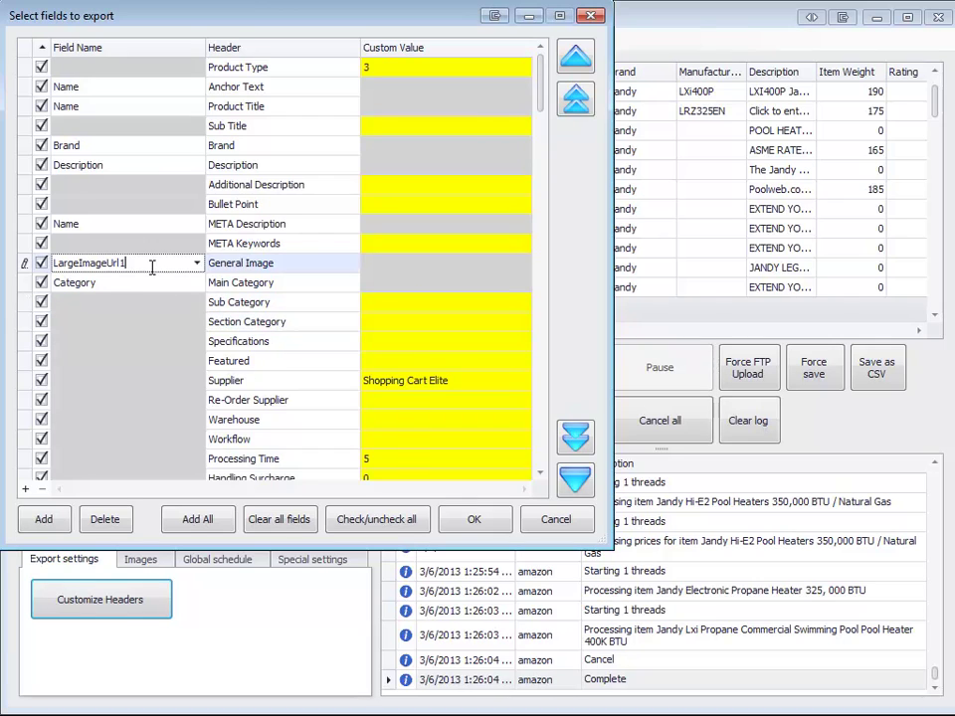
click(198, 263)
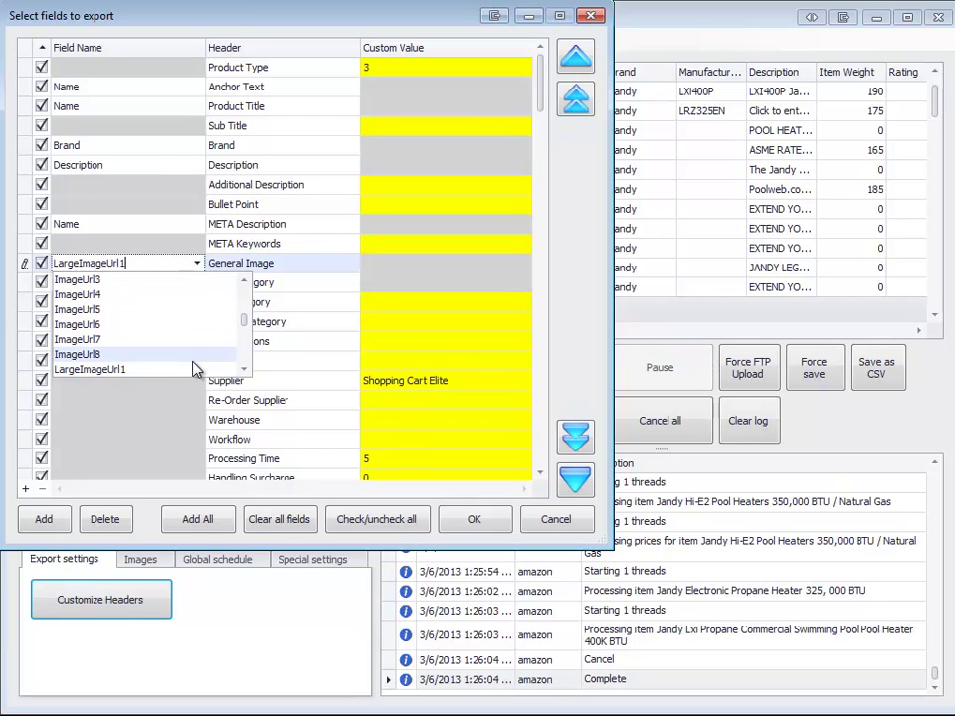
click(425, 262)
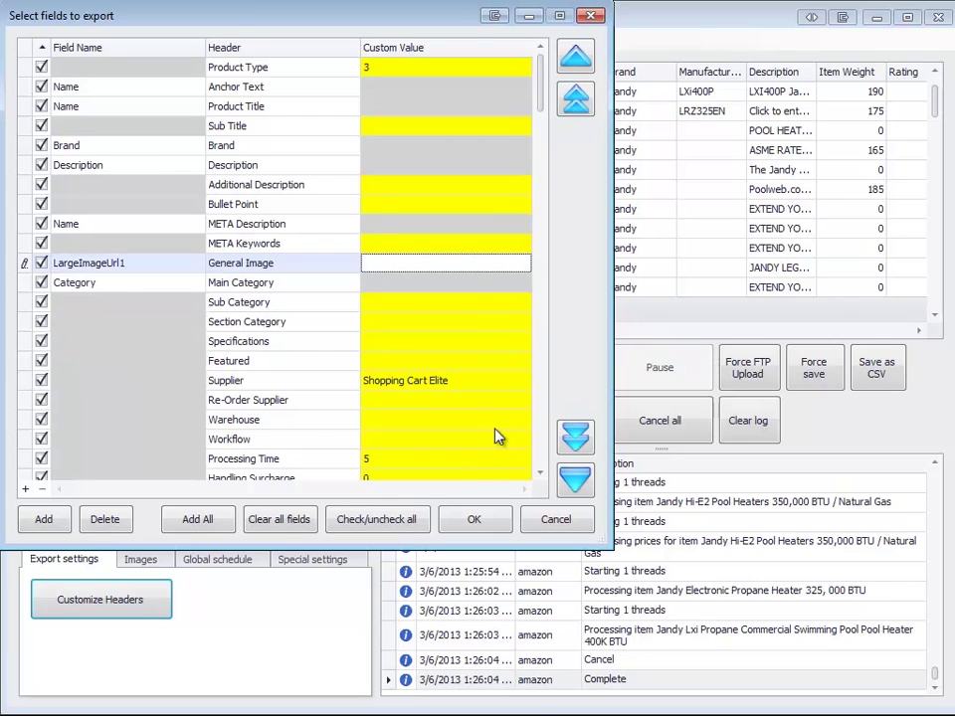
key(Up)
key(Up)
key(Up)
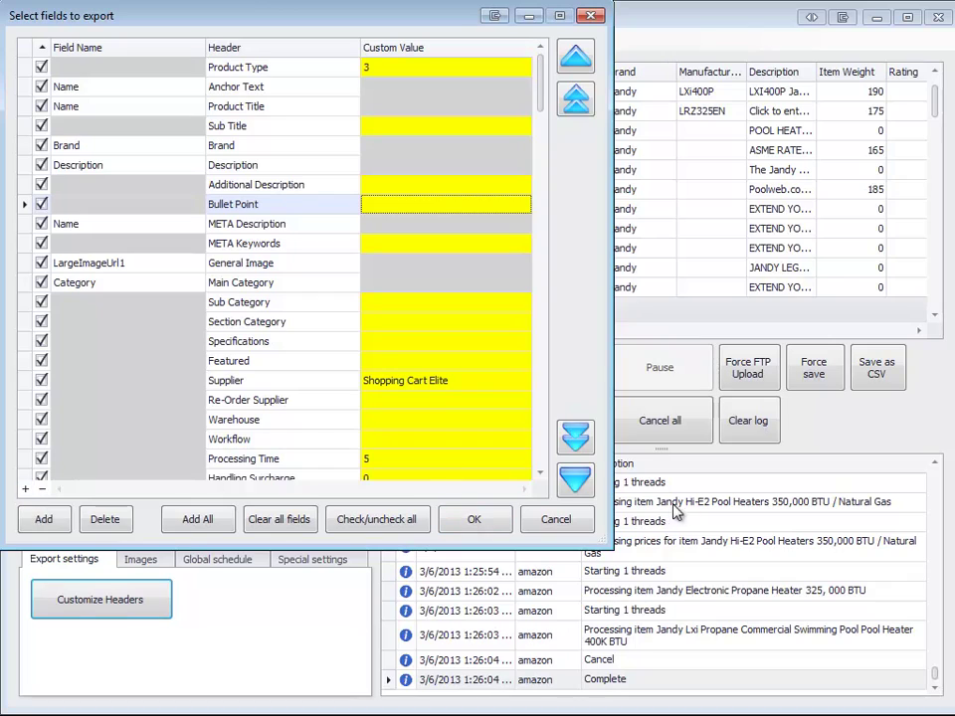
click(573, 525)
click(140, 559)
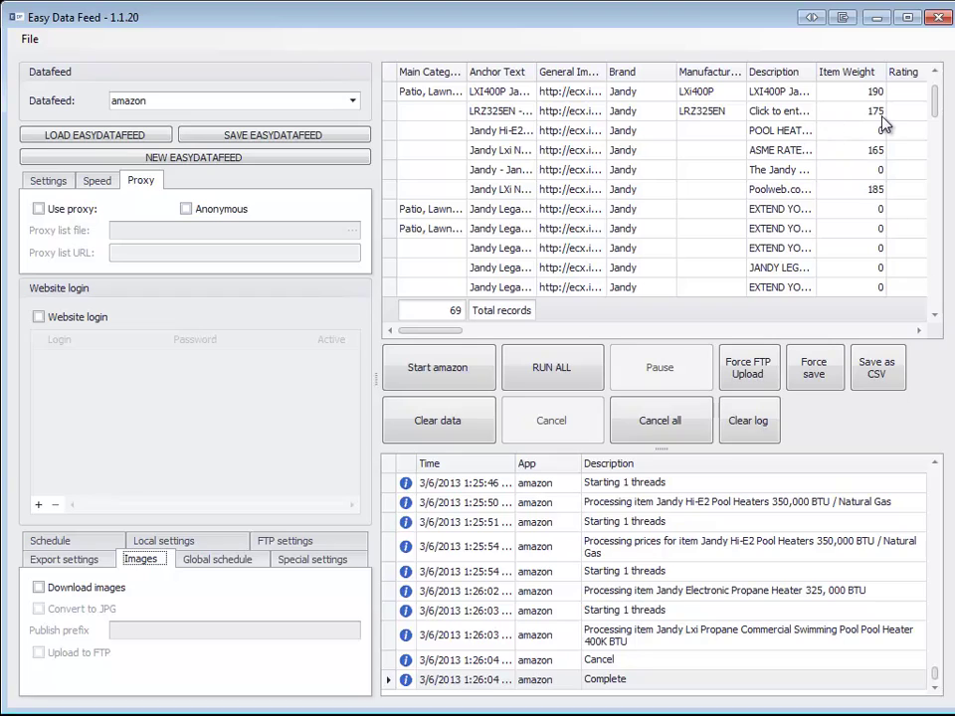
View the Global schedule options, left disabled, then the empty Special settings page
click(248, 562)
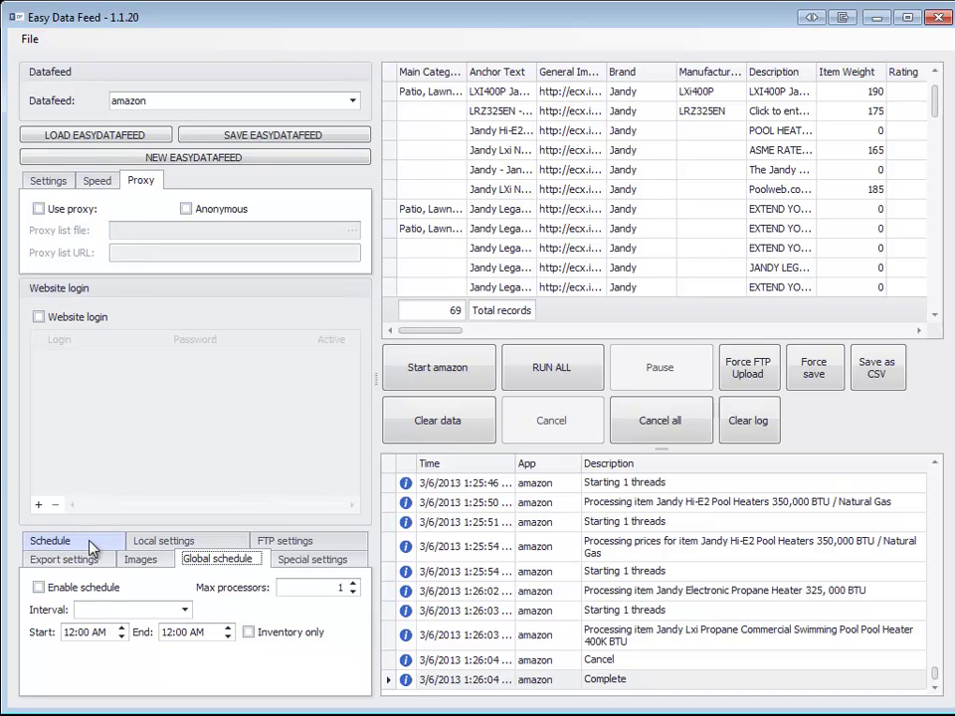
click(314, 561)
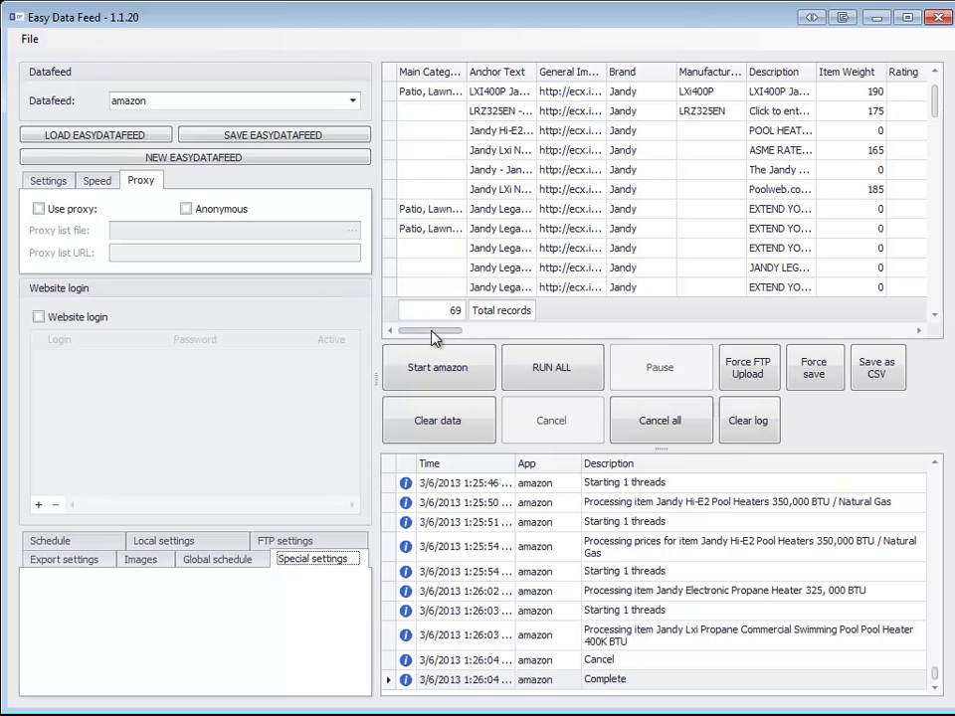
mouse_move(422, 334)
mouse_down()
mouse_move(805, 334)
mouse_move(411, 329)
mouse_up()
Open the log's App column filter and close it without filtering anything
click(574, 462)
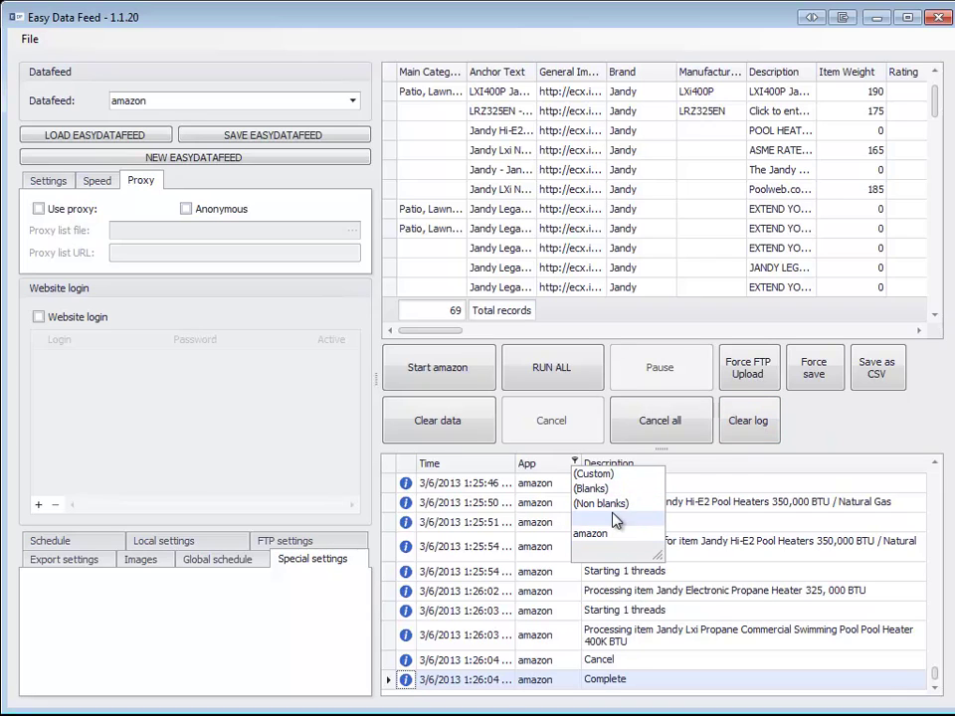
click(866, 434)
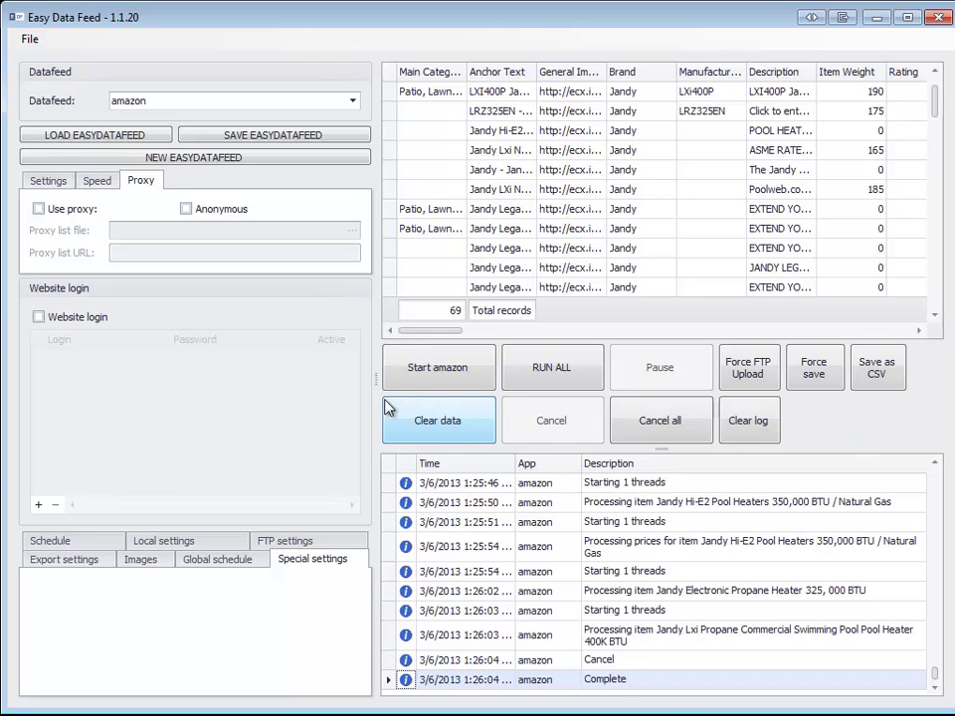